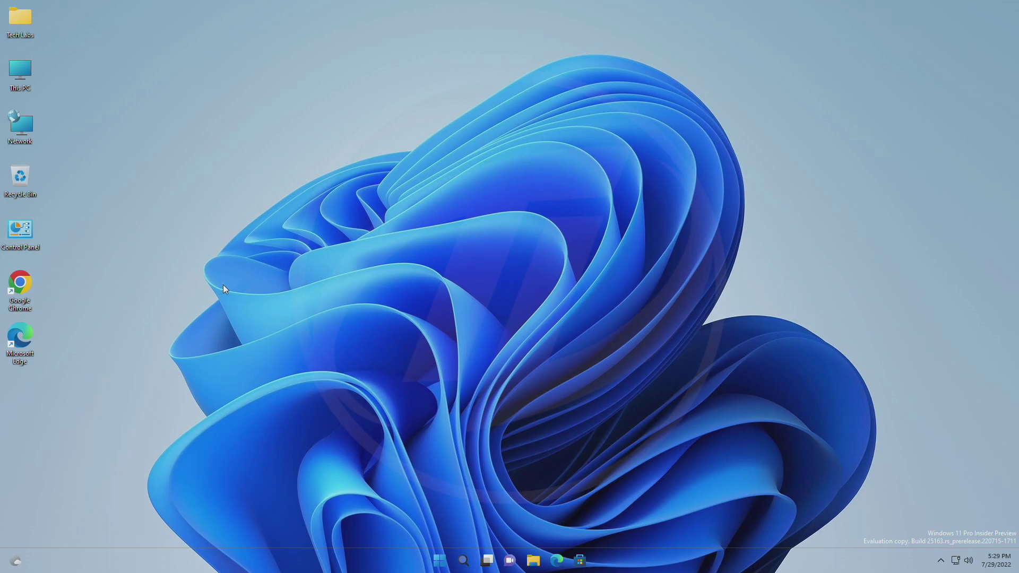
- Open the Properties dialog of the Google Chrome desktop shortcut
right_click(23, 293)
click(90, 467)
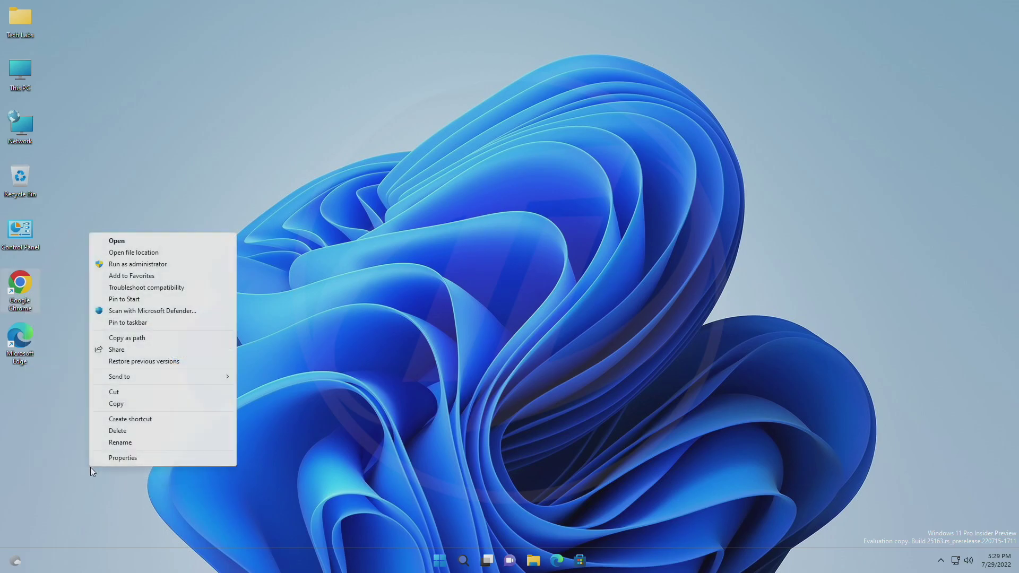
click(116, 454)
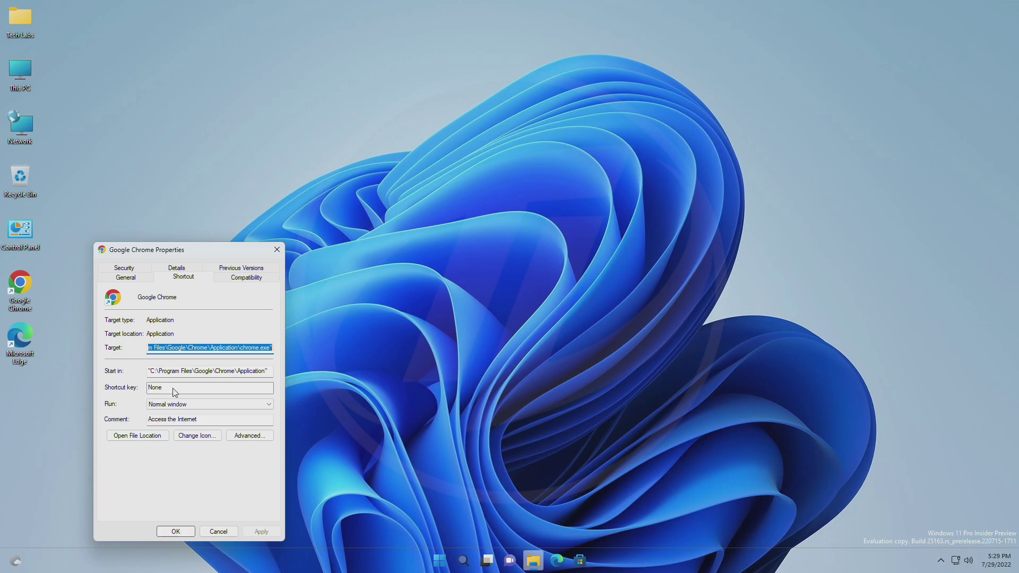
- Save Ctrl+Shift+Caps Lock as Chrome's shortcut key, granting administrator permission
click(174, 391)
key(ctrl+shift)
key(ctrl+shift+Caps_Lock)
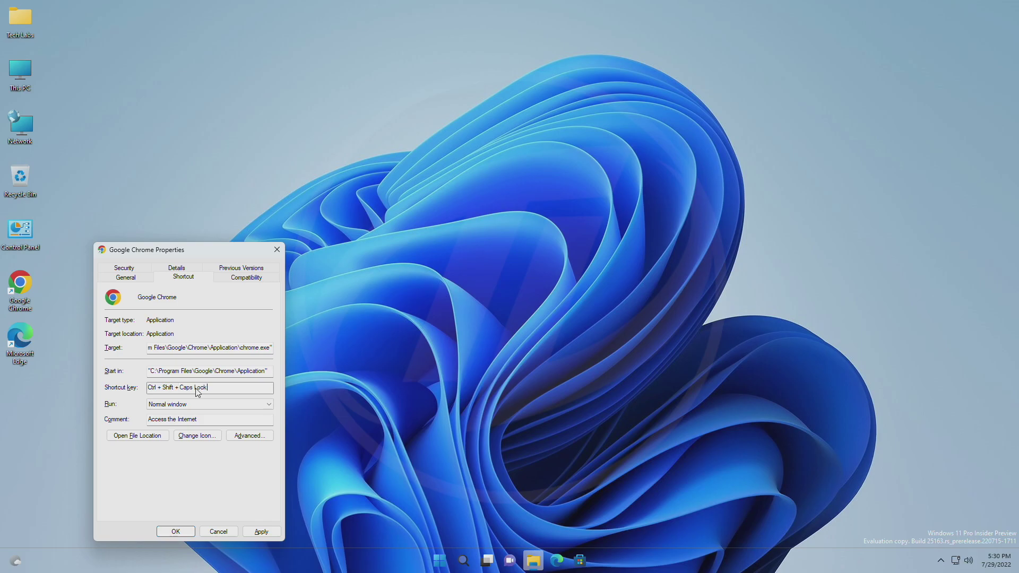
click(261, 532)
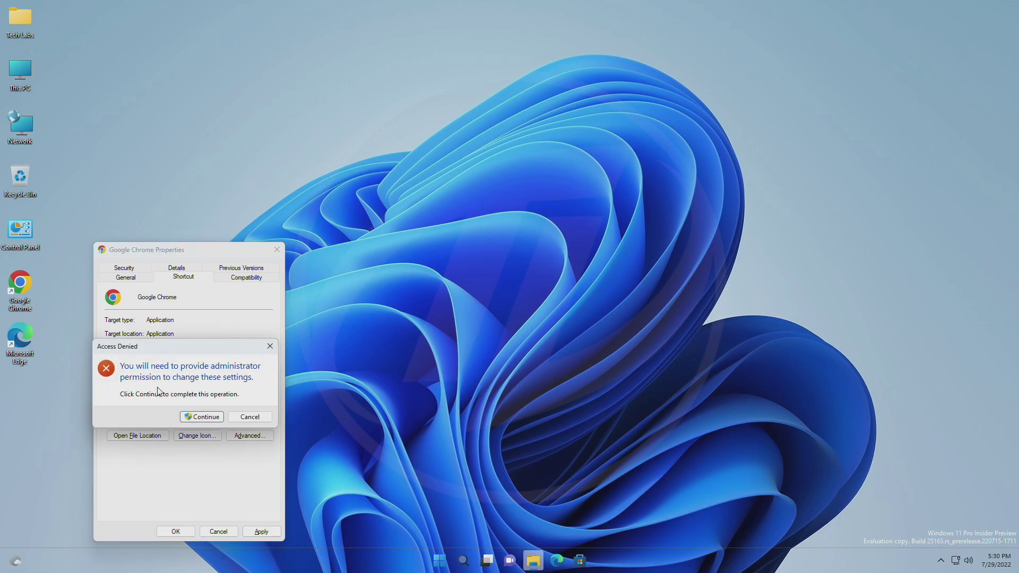
click(202, 422)
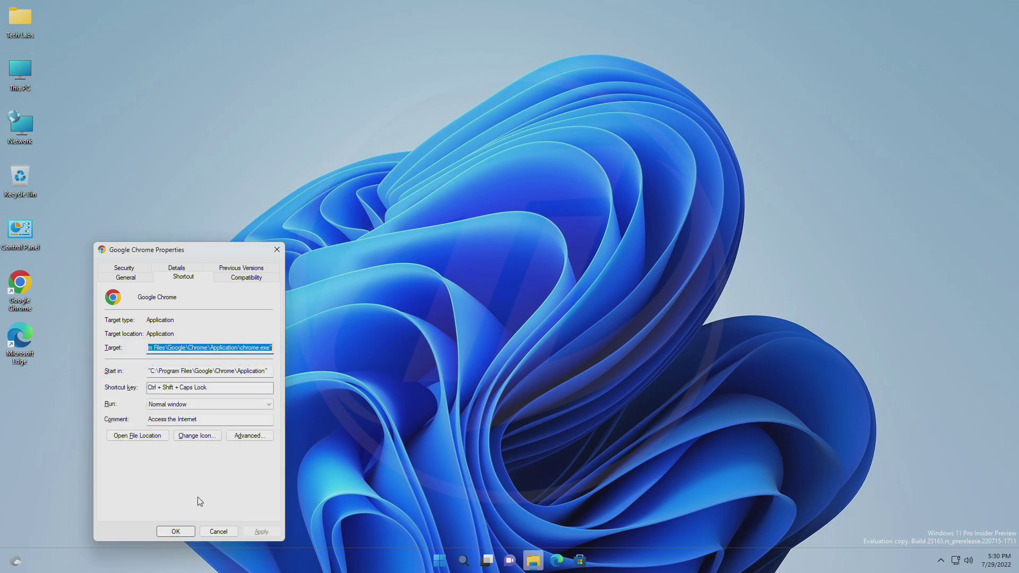
click(182, 534)
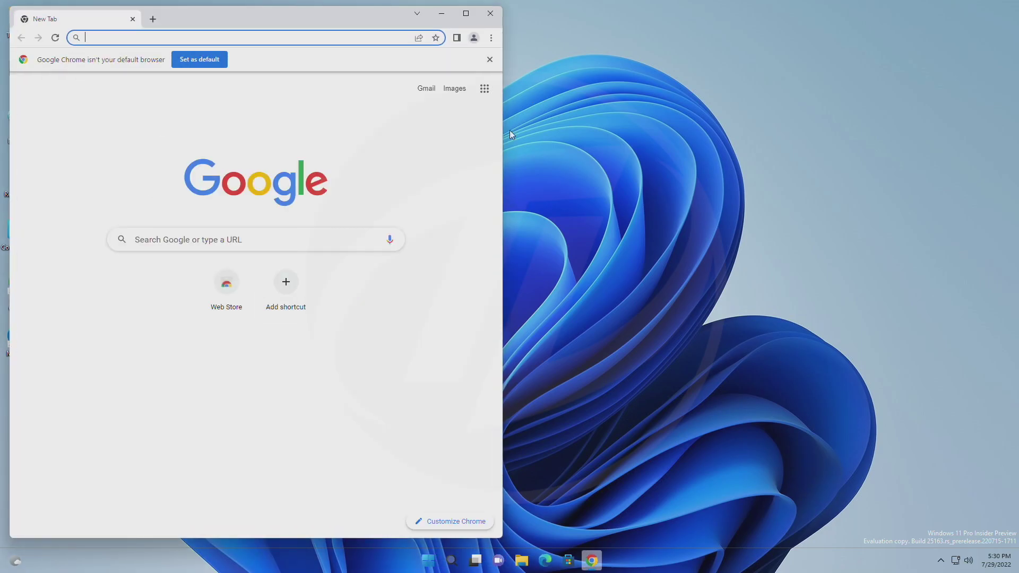
click(482, 21)
- Open the Properties dialog of the Microsoft Edge desktop shortcut
right_click(26, 348)
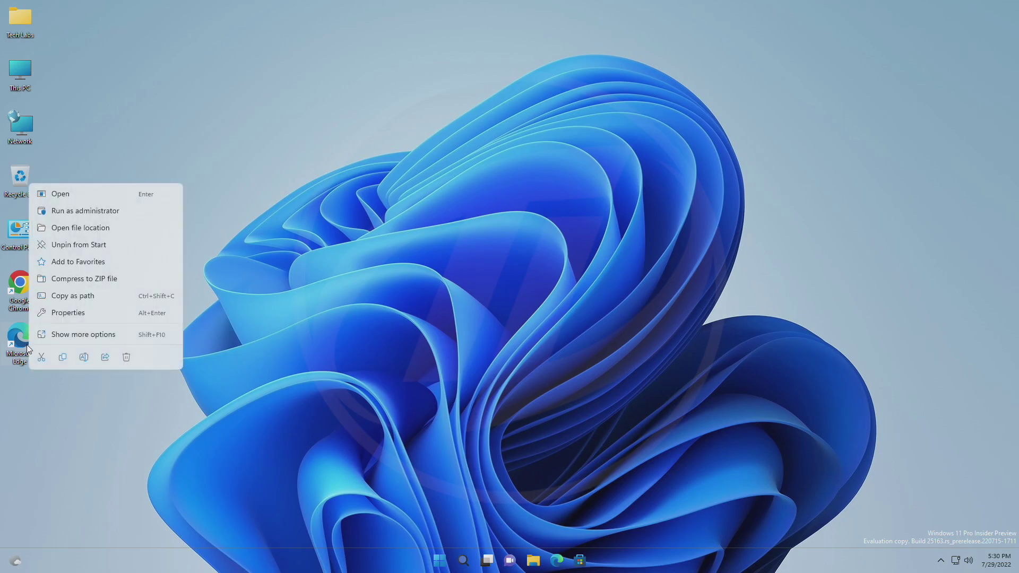
click(63, 338)
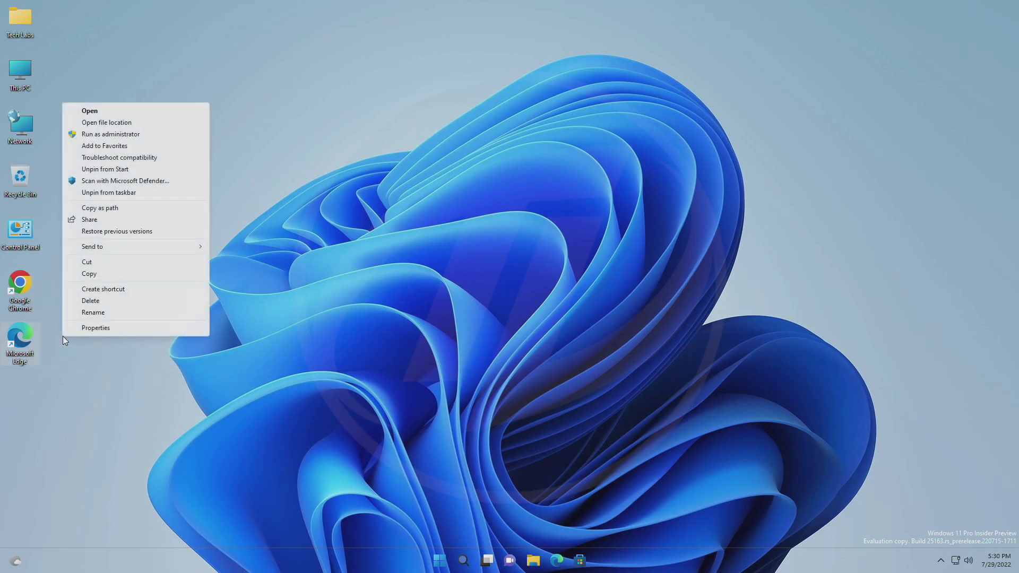
click(79, 333)
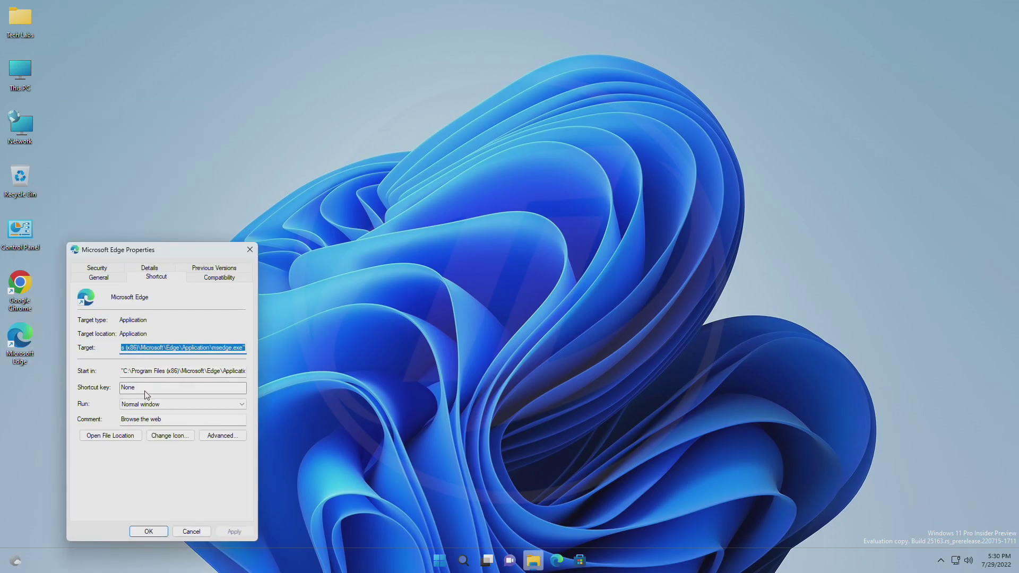
- Save Ctrl+Shift+Z as the Edge shortcut key and close Properties
click(161, 391)
key(BackSpace)
key(ctrl+shift)
text(Ctrl + Shift + Z)
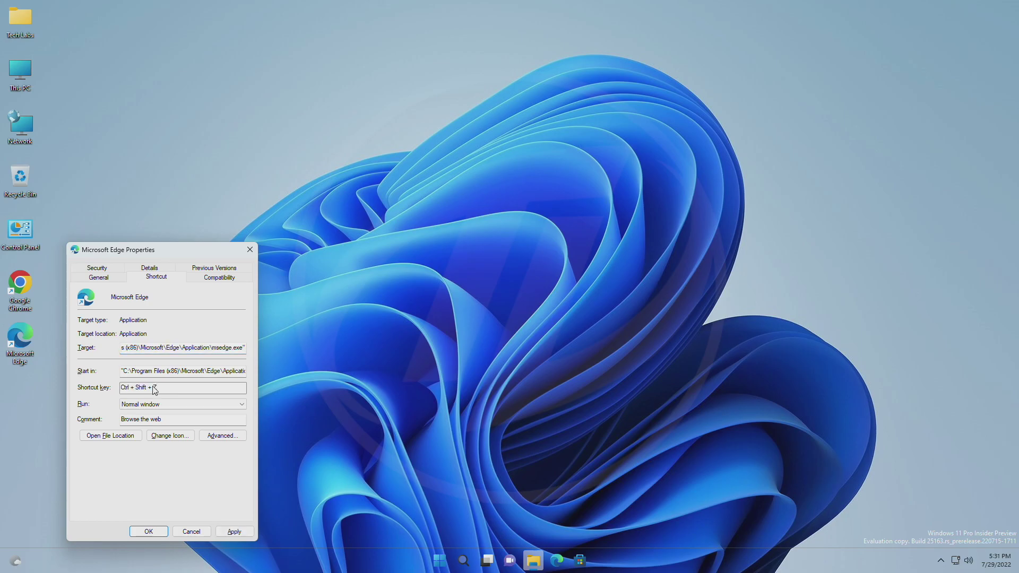
click(234, 532)
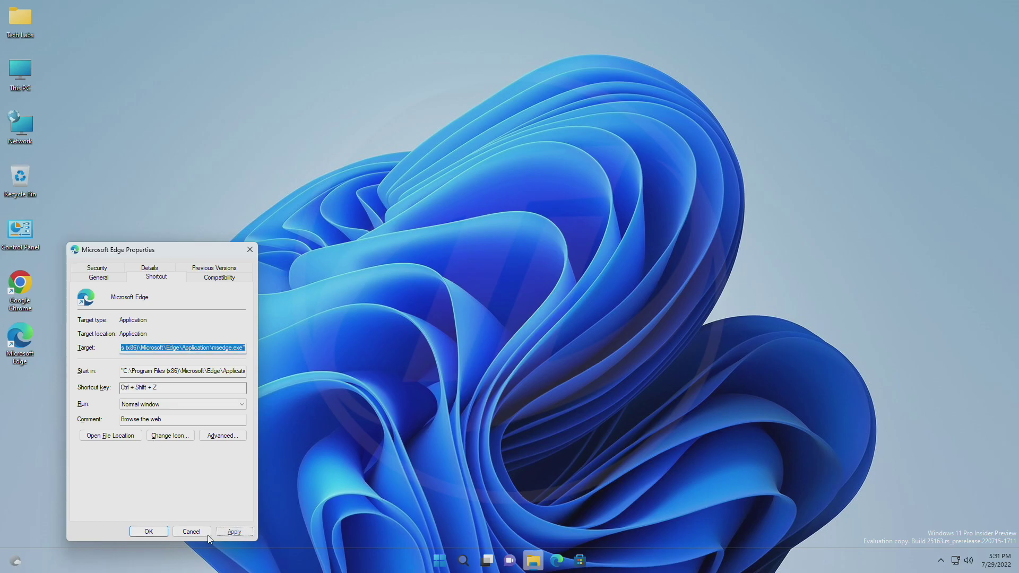
click(157, 529)
click(169, 513)
- Launch Edge with Ctrl+Shift+Z, then move focus away from its window
key(ctrl+shift+z)
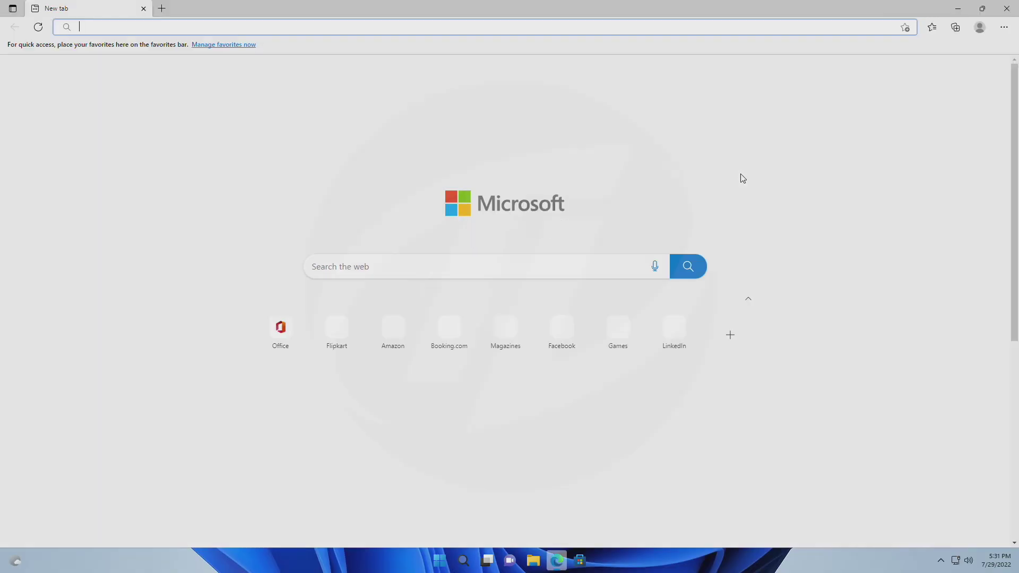
click(378, 571)
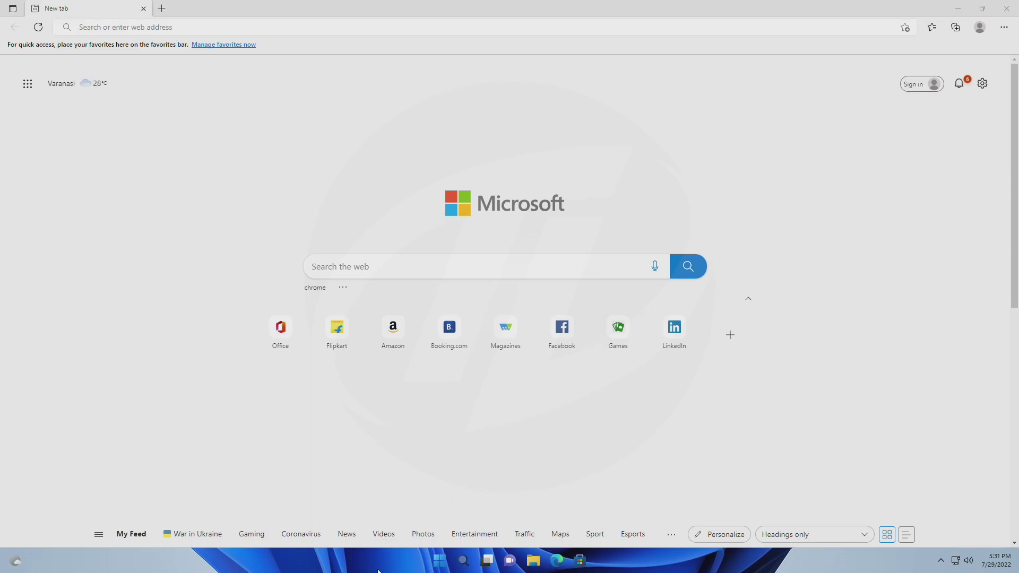